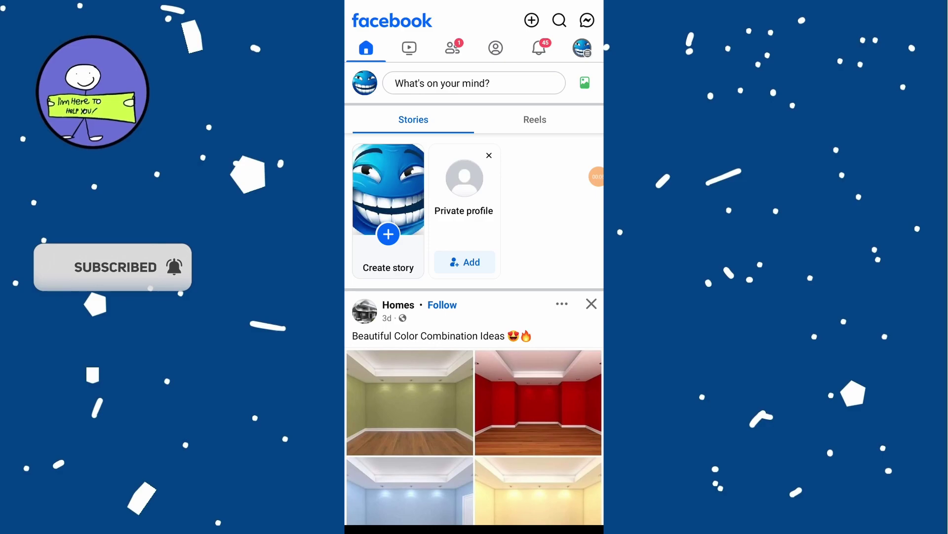
- From the Menu, expand Settings & privacy and open the account settings
left_click(582, 48)
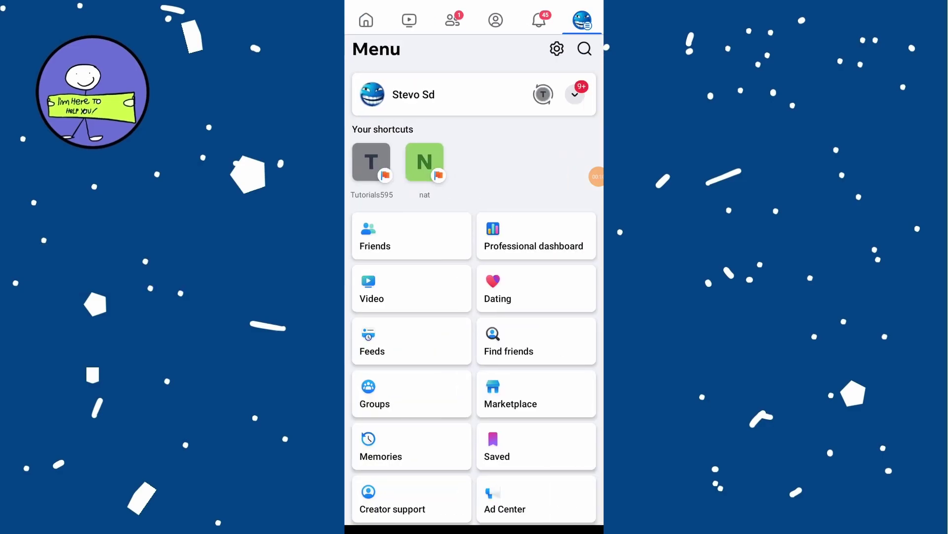
scroll(475, 296, "down", 5)
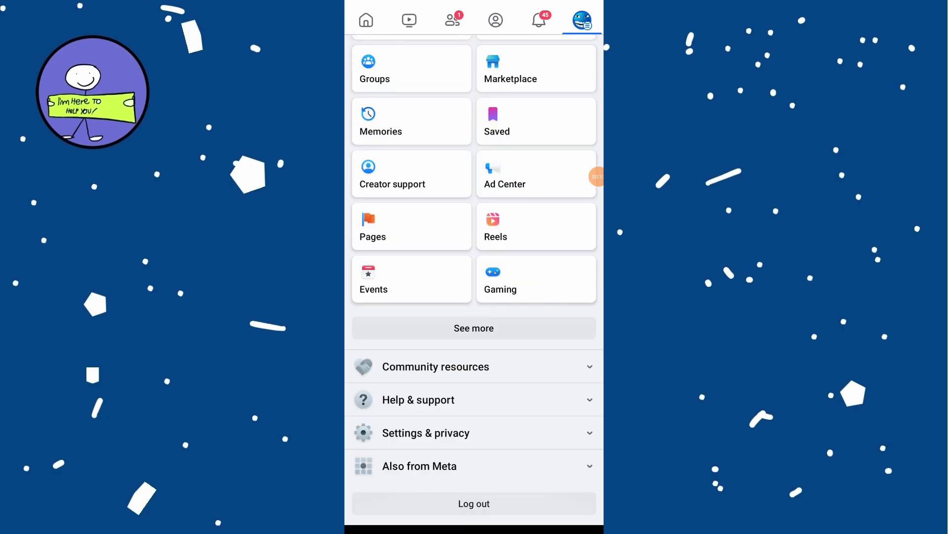
left_click(426, 432)
left_click(395, 90)
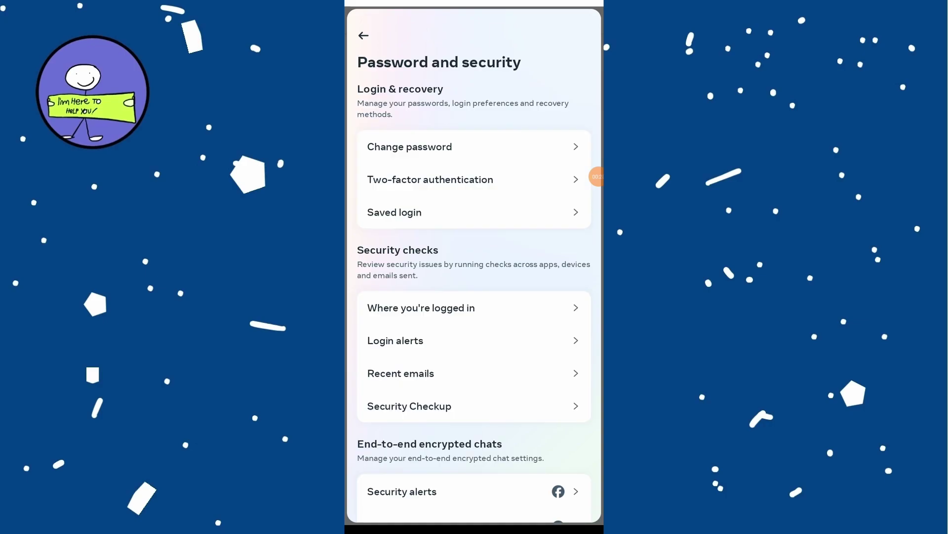
- Open Two-factor authentication and choose the Facebook account to reach the password prompt
left_click(596, 176)
left_click(475, 137)
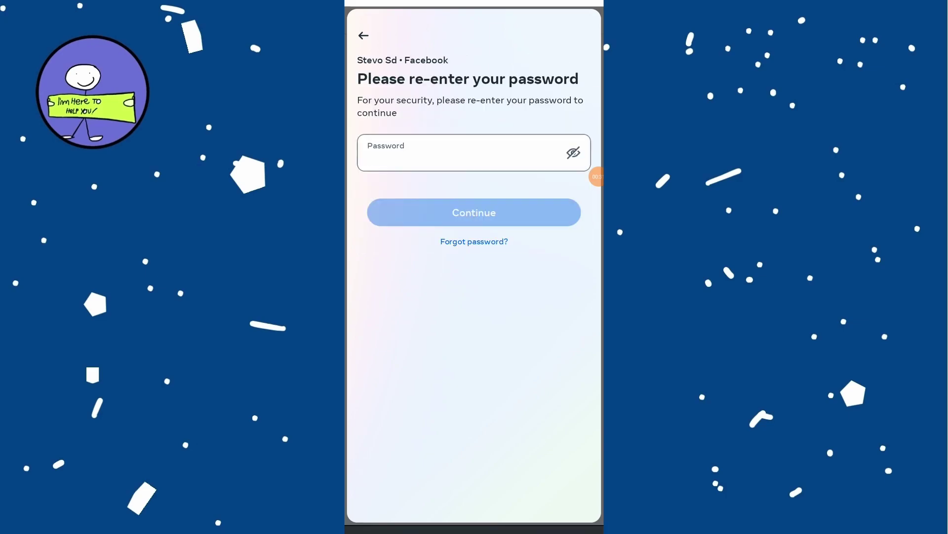